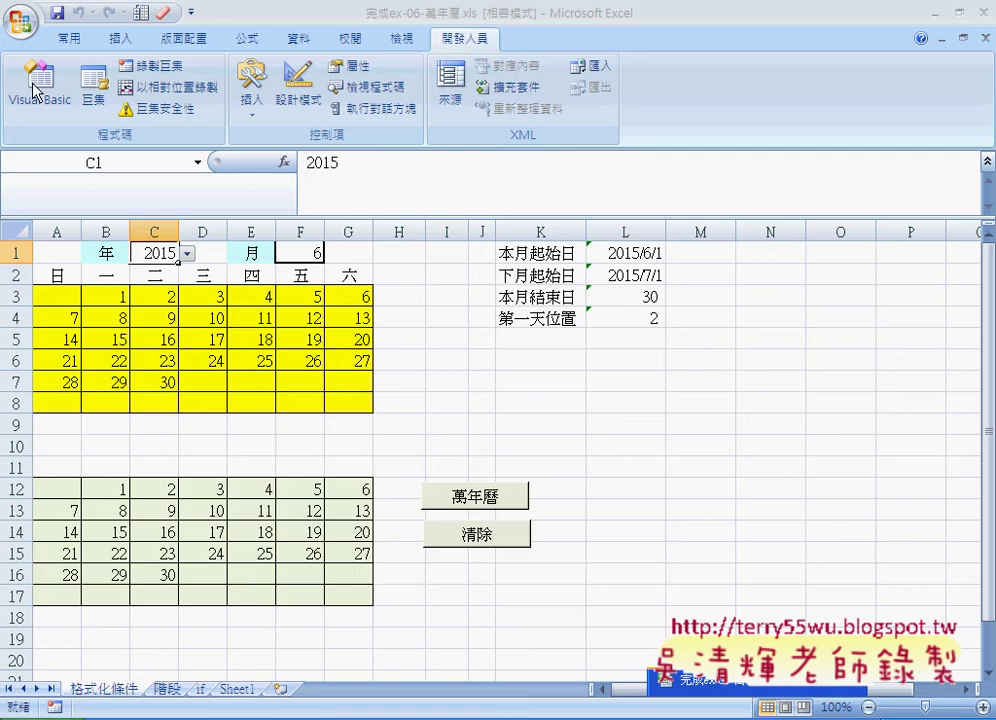
Open the Visual Basic editor from the Developer (開發人員) tab
{"action": "left_click", "coordinate": [30, 88]}
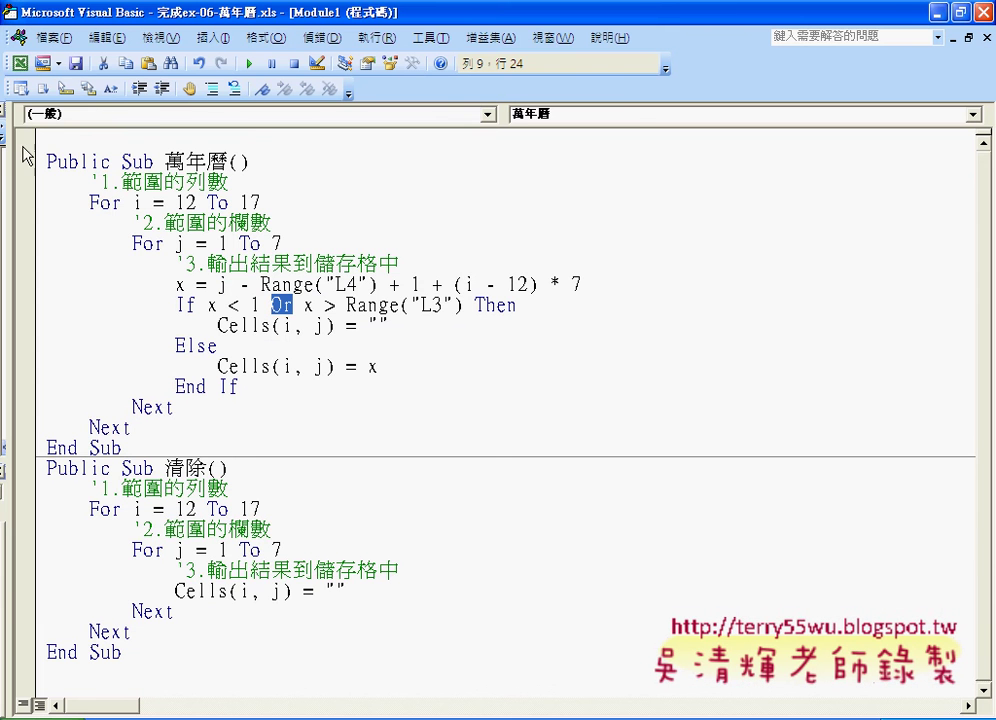
Widen the Project Explorer and open the empty ThisWorkbook code window
{"action": "left_click_drag", "start_coordinate": [10, 122], "coordinate": [196, 130]}
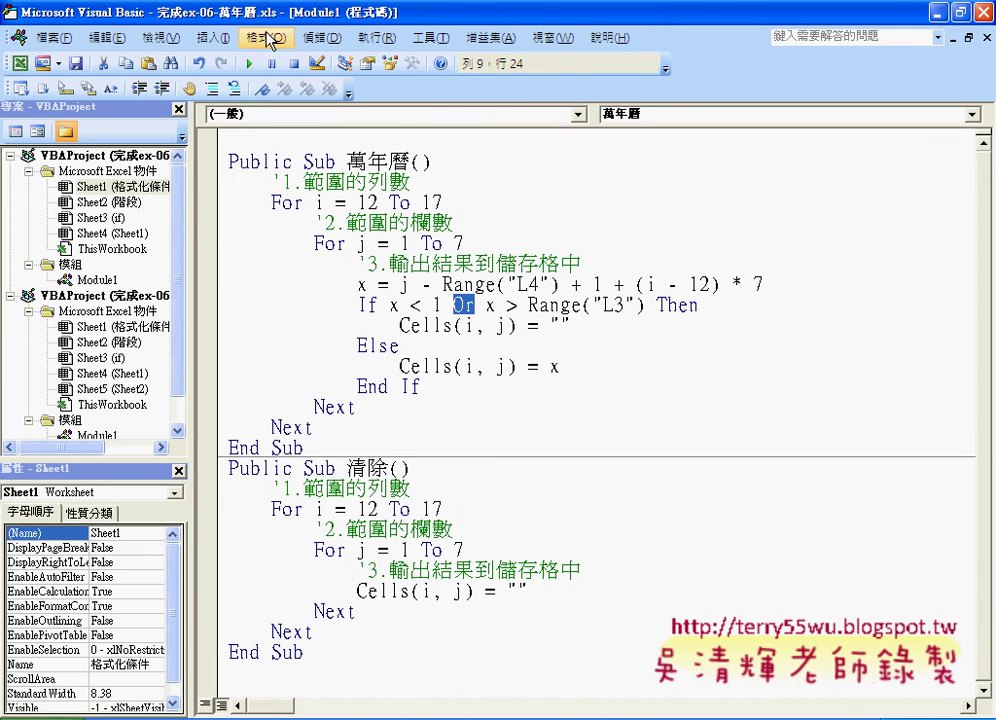
{"action": "left_click_drag", "start_coordinate": [192, 205], "coordinate": [249, 204]}
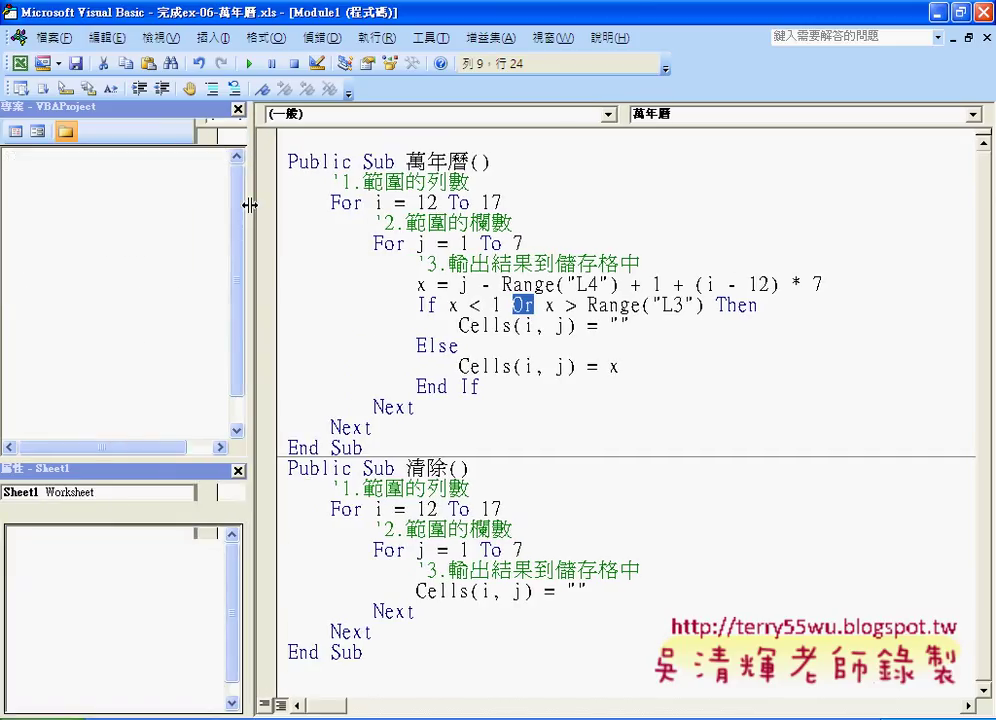
{"action": "left_click", "coordinate": [109, 250]}
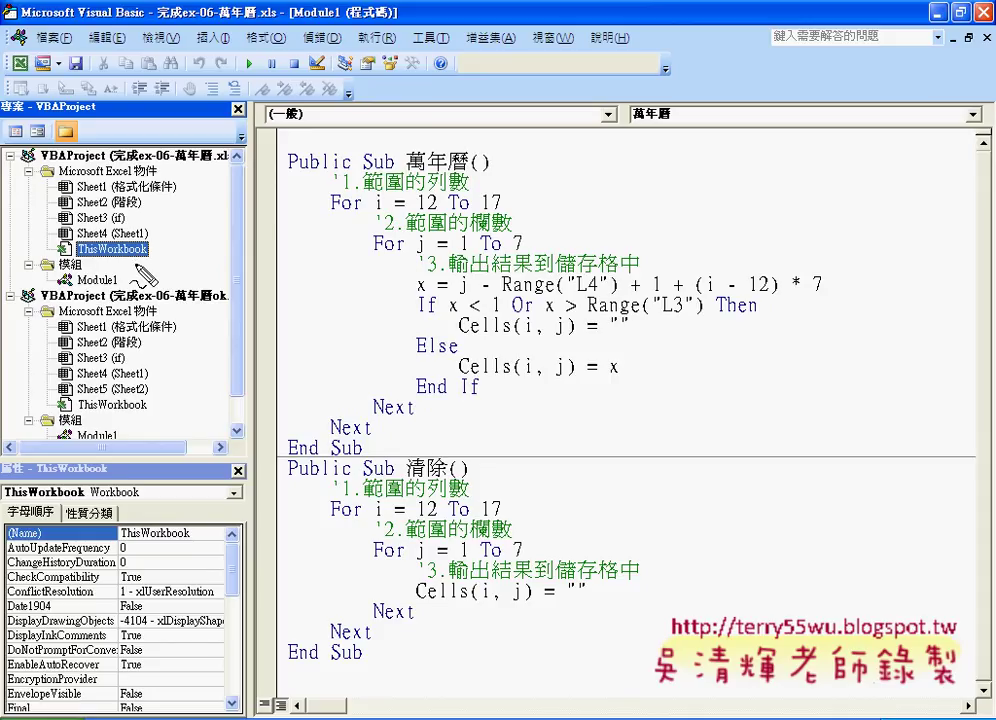
{"action": "left_click_drag", "start_coordinate": [135, 268], "coordinate": [158, 258]}
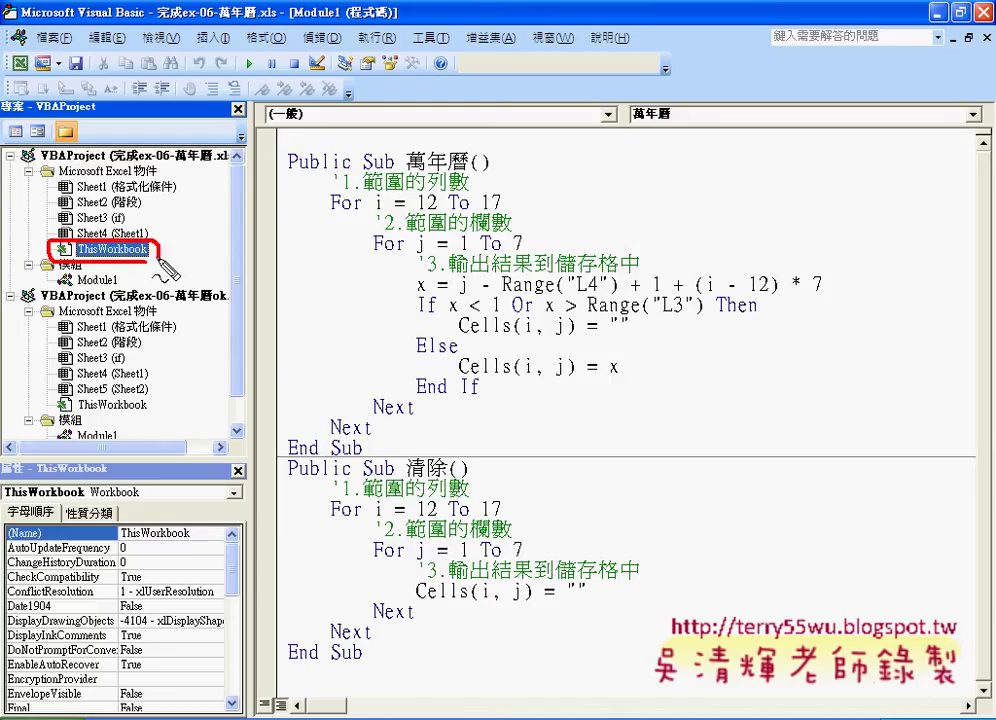
{"action": "key", "text": "Escape"}
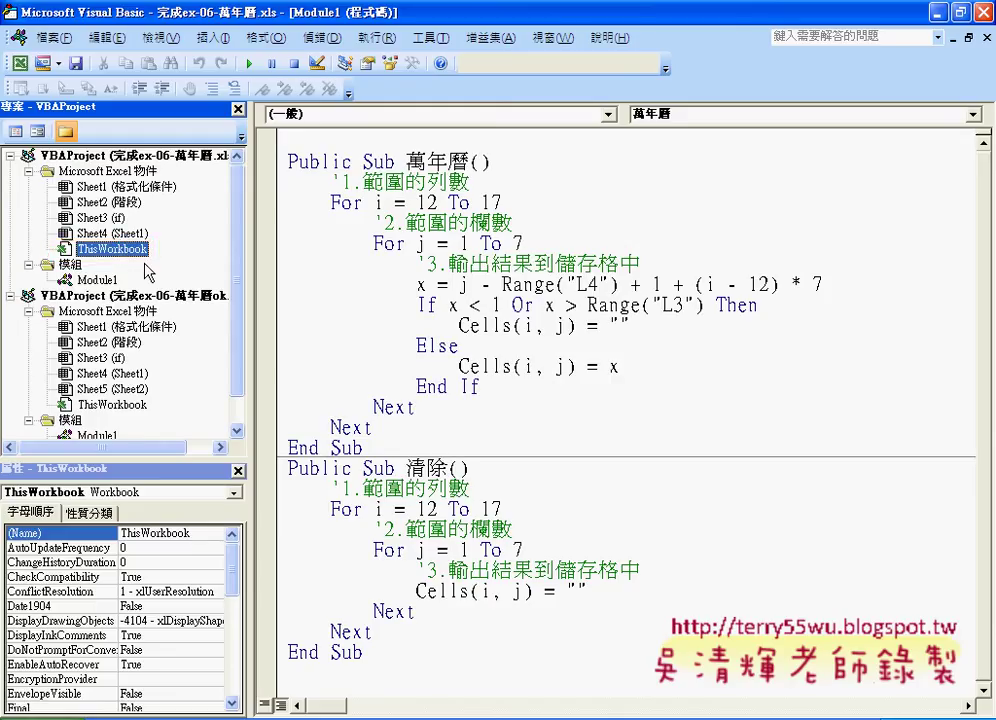
{"action": "double_click", "coordinate": [138, 250]}
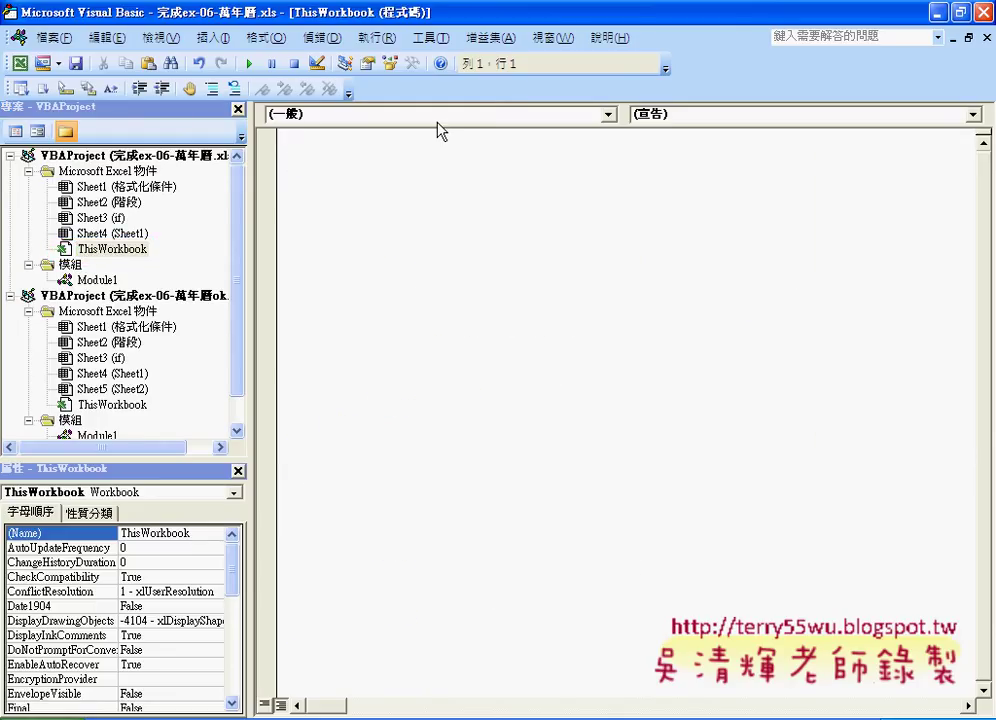
Add empty Workbook_Open and Workbook_SheetChange(ByVal Sh As Object, ByVal Target As Range) stubs to ThisWorkbook
{"action": "left_click", "coordinate": [430, 114]}
{"action": "left_click", "coordinate": [300, 146]}
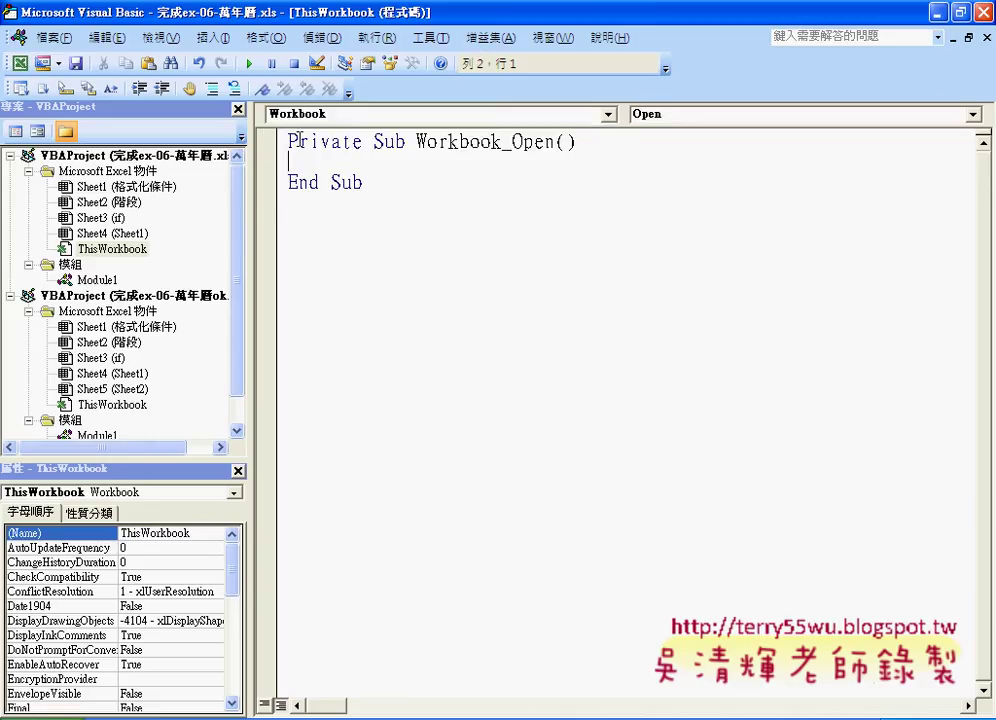
{"action": "left_click", "coordinate": [677, 116]}
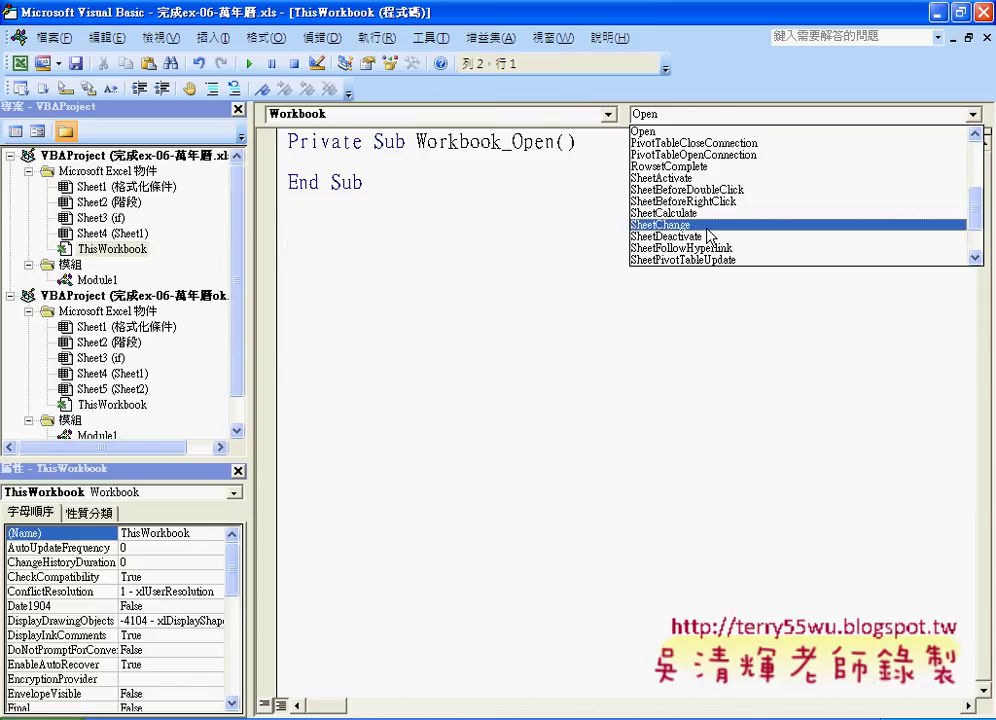
{"action": "left_click", "coordinate": [664, 225]}
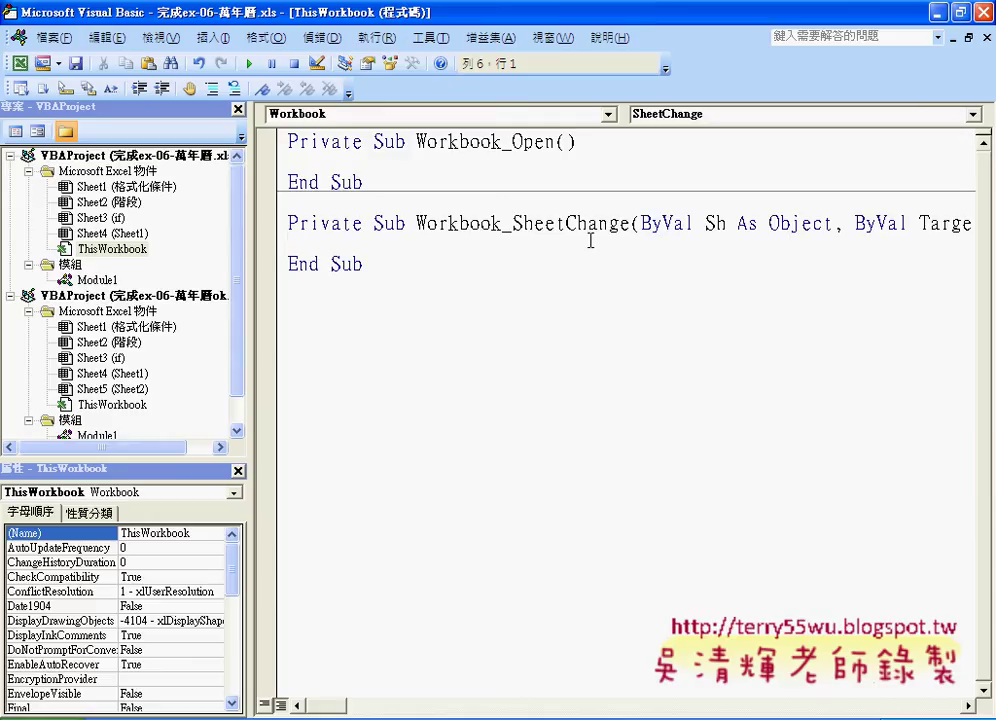
{"action": "left_click_drag", "start_coordinate": [512, 223], "coordinate": [621, 222]}
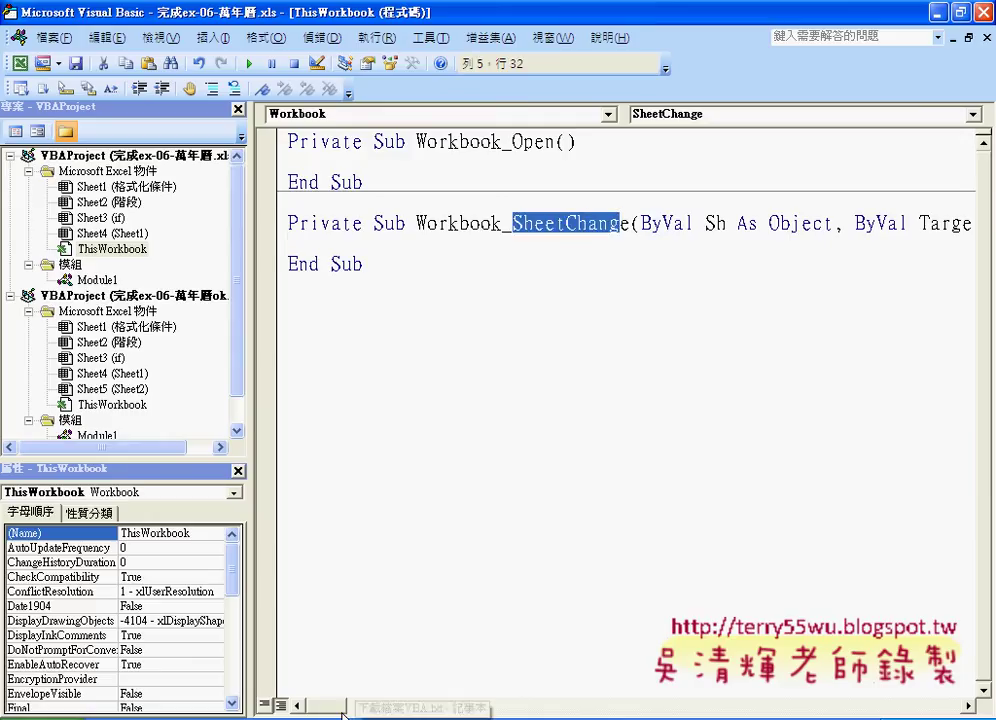
{"action": "left_click_drag", "start_coordinate": [342, 714], "coordinate": [346, 708]}
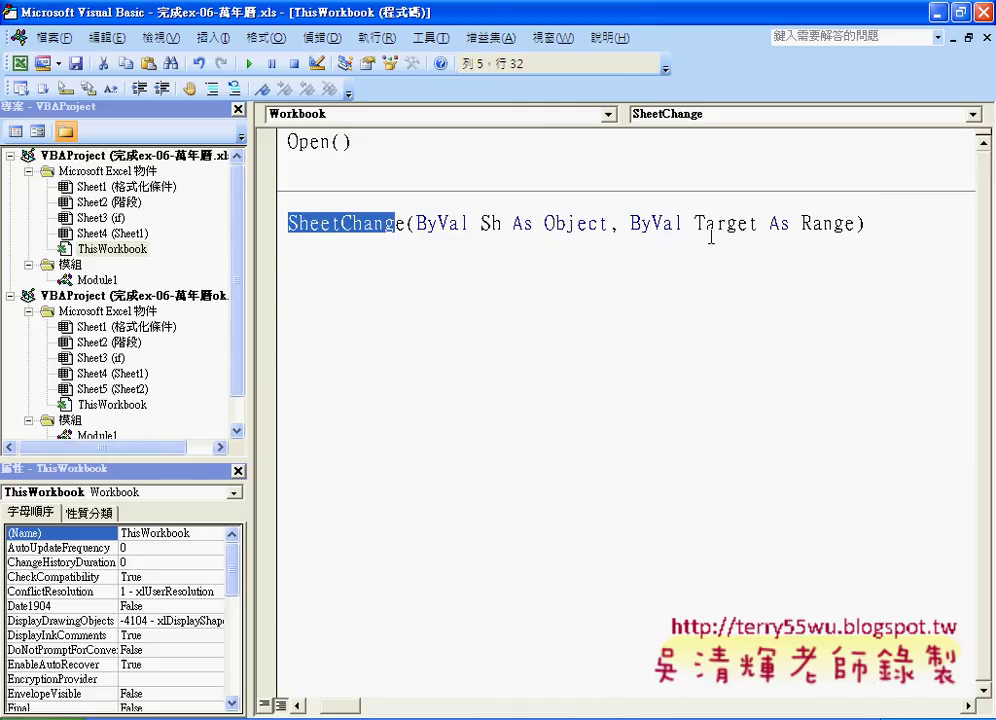
Highlight Target, then switch to 完成ex-06-萬年曆ok.xlsm and set F1's month to 8
{"action": "left_click_drag", "start_coordinate": [696, 223], "coordinate": [758, 223]}
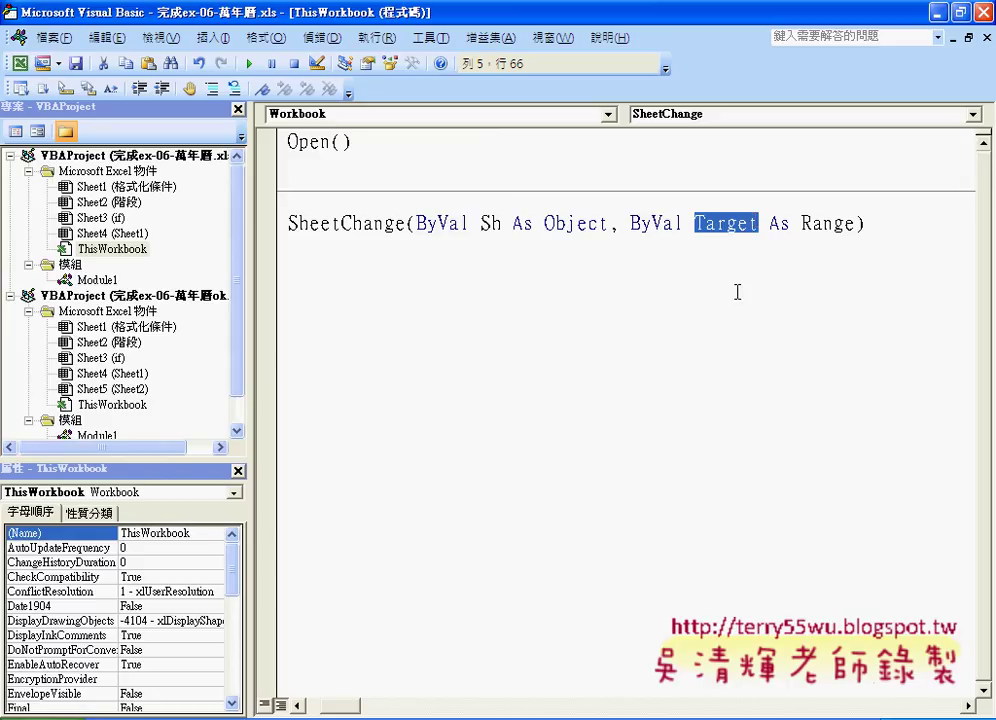
{"action": "left_click", "coordinate": [724, 715]}
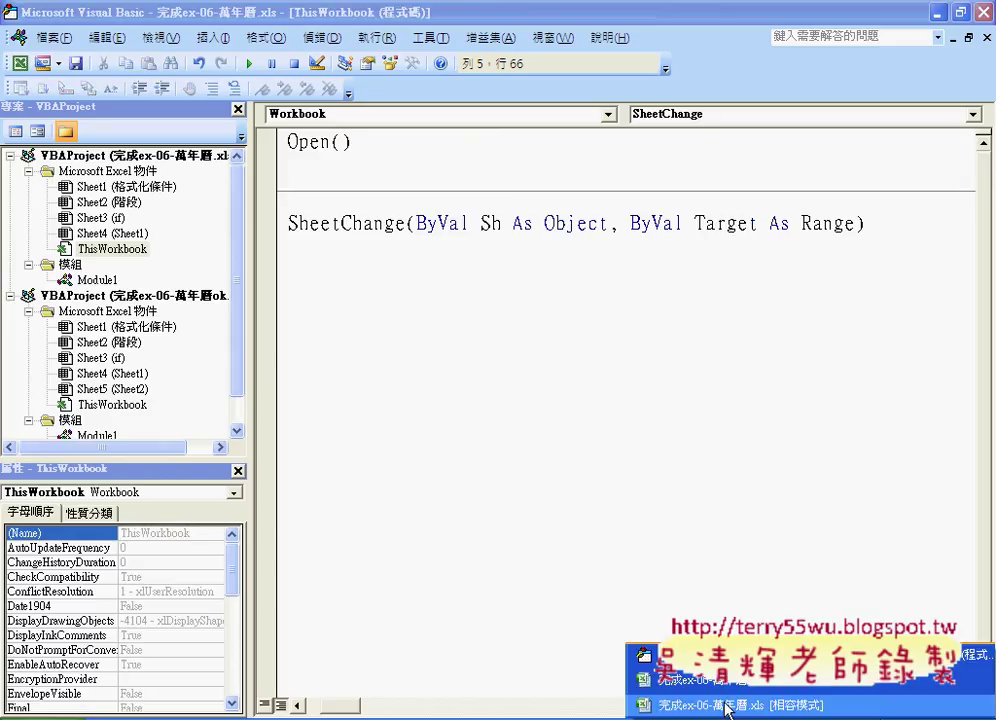
{"action": "left_click", "coordinate": [727, 680]}
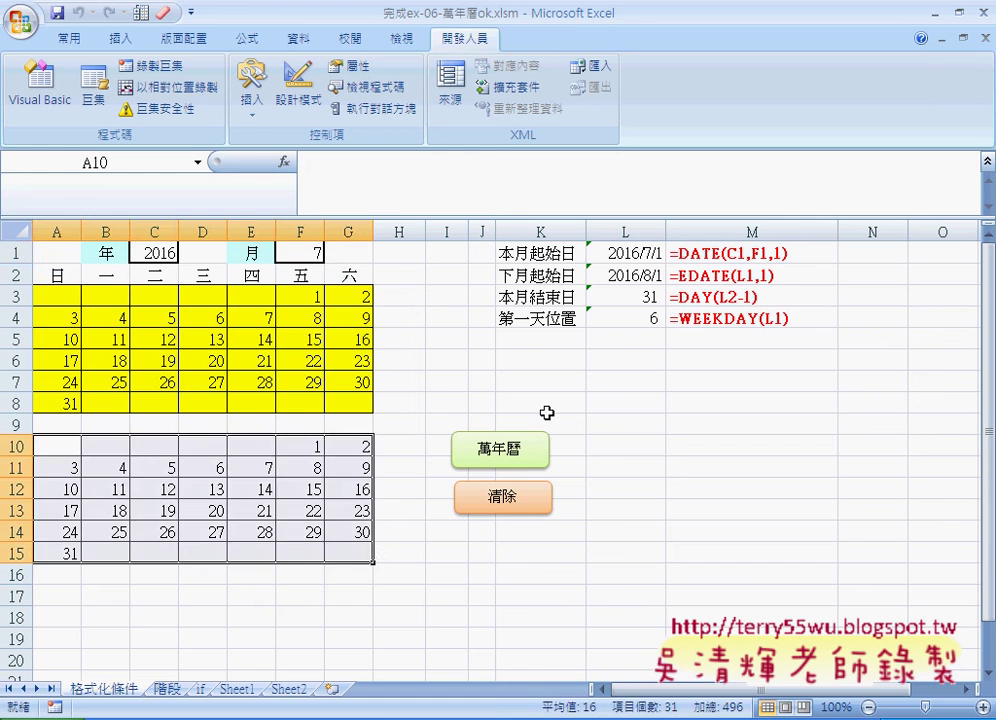
{"action": "left_click", "coordinate": [300, 252]}
{"action": "left_click", "coordinate": [333, 253]}
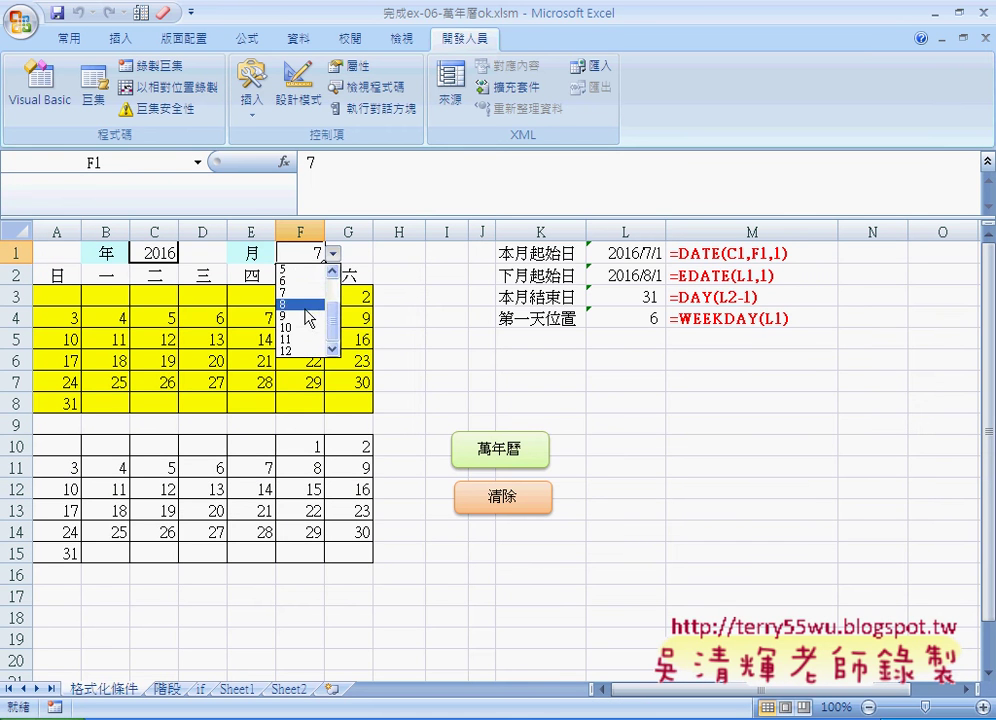
{"action": "left_click", "coordinate": [316, 304]}
Show the ok.xlsm ThisWorkbook SheetChange handler in a wider code area
{"action": "left_click", "coordinate": [68, 100]}
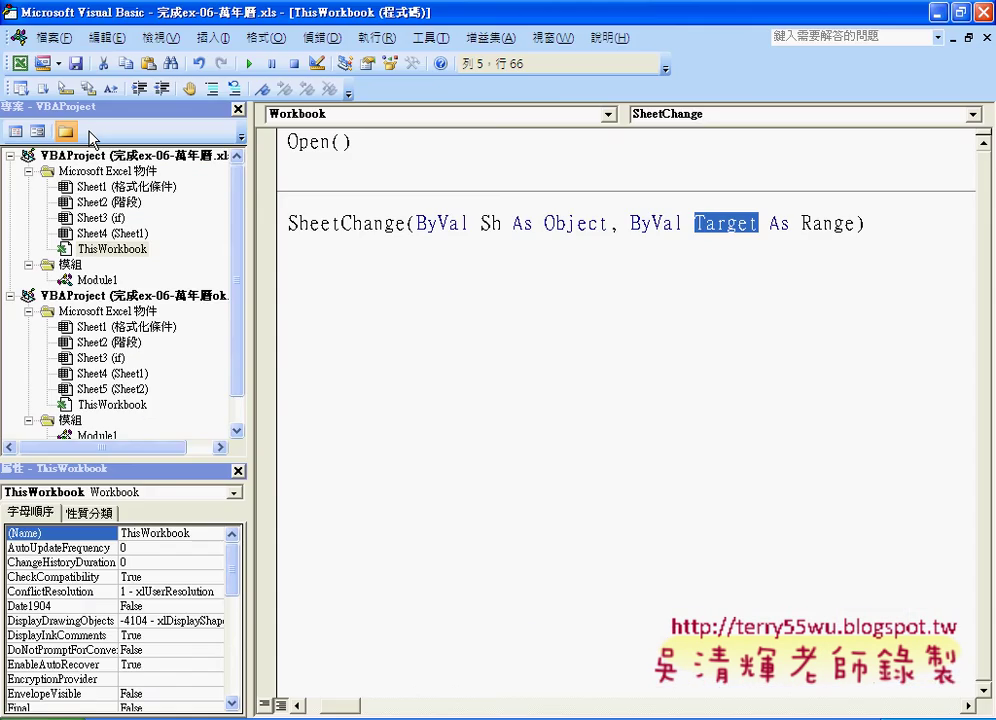
{"action": "scroll", "coordinate": [118, 388], "scroll_direction": "down", "scroll_amount": 2}
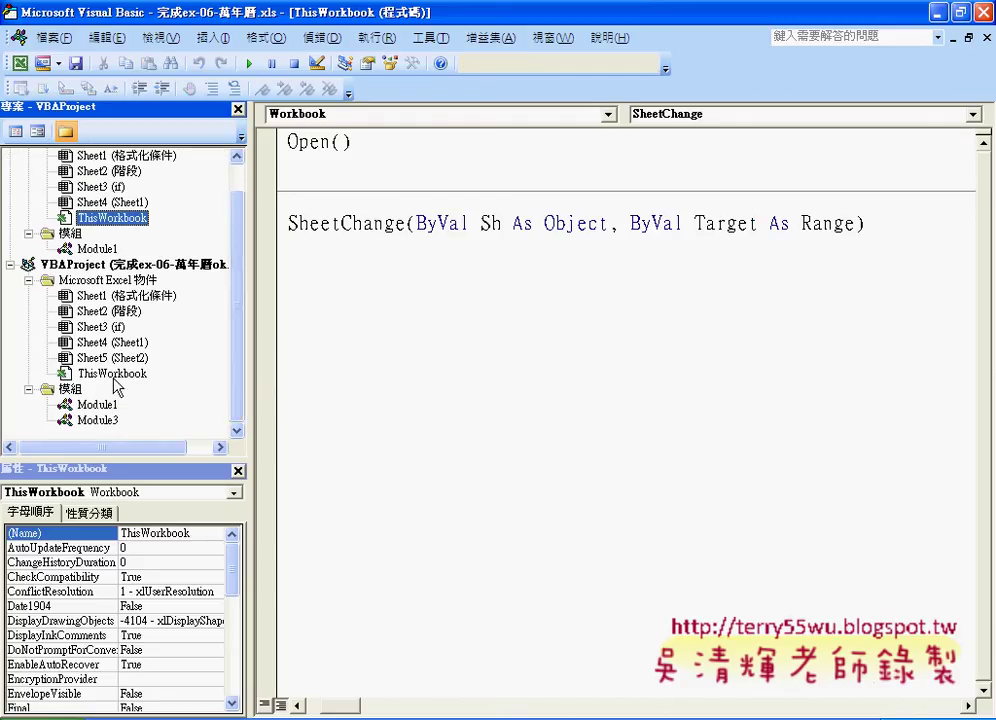
{"action": "double_click", "coordinate": [108, 373]}
{"action": "left_click_drag", "start_coordinate": [263, 245], "coordinate": [124, 245]}
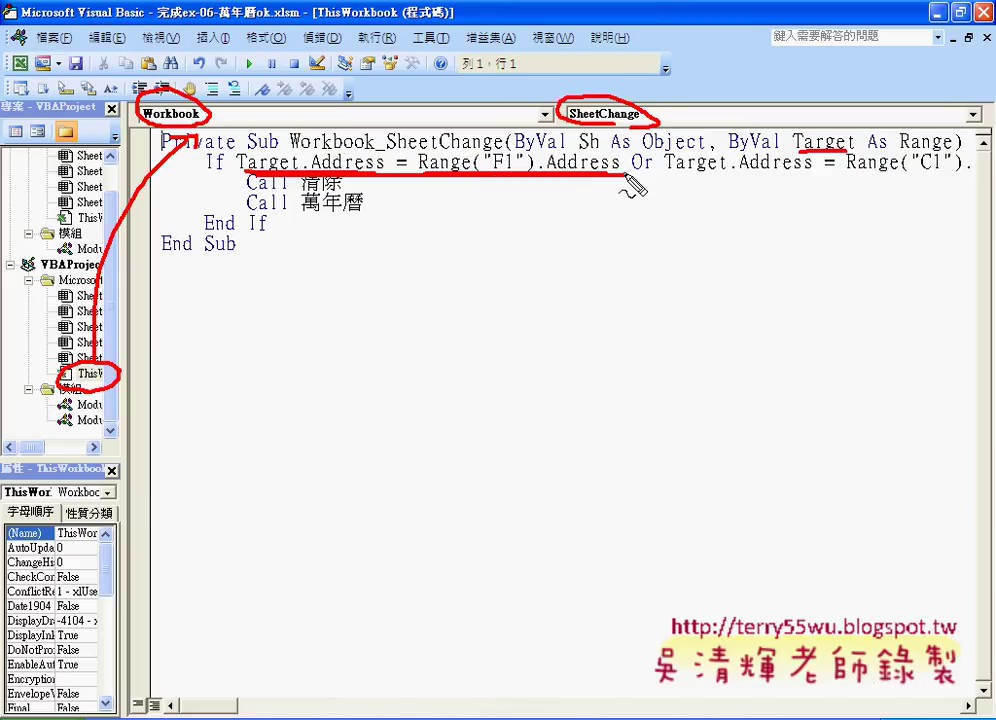
Pen-annotate the F1/C1 address checks and Call 清除/萬年曆 lines, then switch to the browser
{"action": "mouse_move", "coordinate": [612, 178]}
{"action": "left_mouse_down"}
{"action": "mouse_move", "coordinate": [517, 160]}
{"action": "mouse_move", "coordinate": [260, 183]}
{"action": "left_mouse_up"}
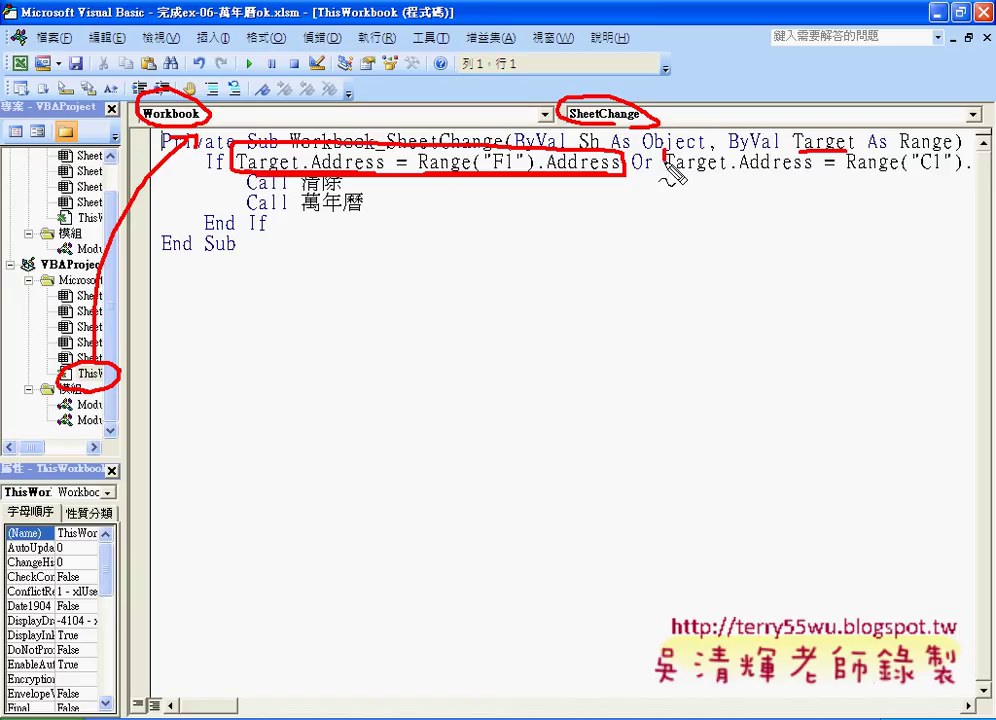
{"action": "mouse_move", "coordinate": [665, 155]}
{"action": "left_mouse_down"}
{"action": "mouse_move", "coordinate": [832, 180]}
{"action": "mouse_move", "coordinate": [968, 160]}
{"action": "left_mouse_up"}
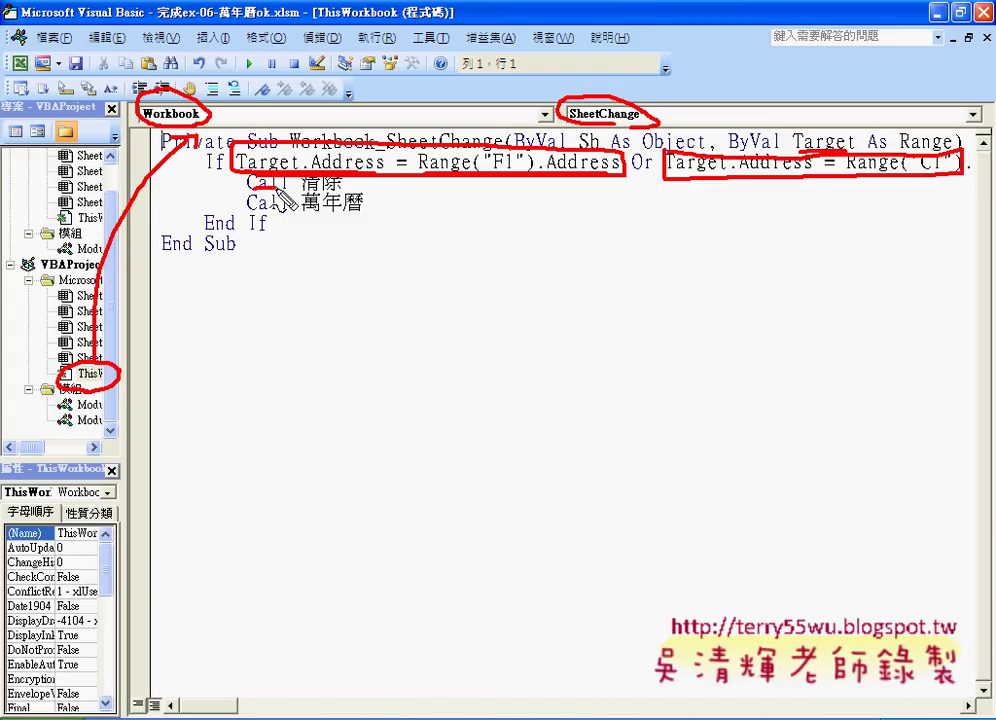
{"action": "left_click_drag", "start_coordinate": [250, 188], "coordinate": [272, 190]}
{"action": "mouse_move", "coordinate": [312, 208]}
{"action": "left_mouse_down"}
{"action": "mouse_move", "coordinate": [360, 208]}
{"action": "mouse_move", "coordinate": [401, 334]}
{"action": "mouse_move", "coordinate": [102, 409]}
{"action": "left_mouse_up"}
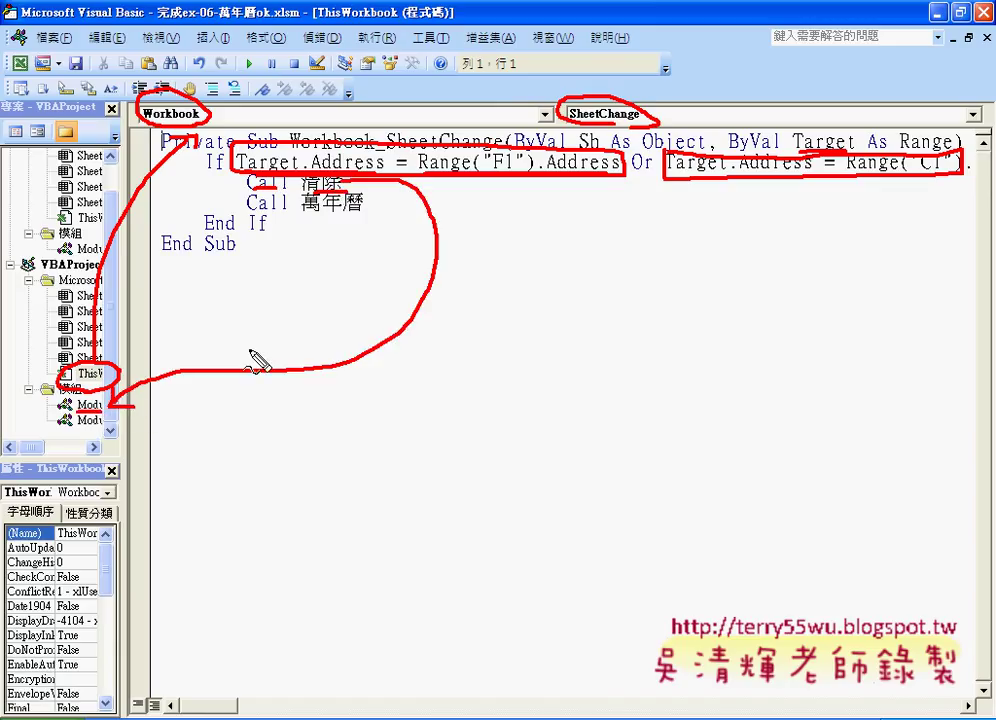
{"action": "left_click_drag", "start_coordinate": [247, 213], "coordinate": [345, 213]}
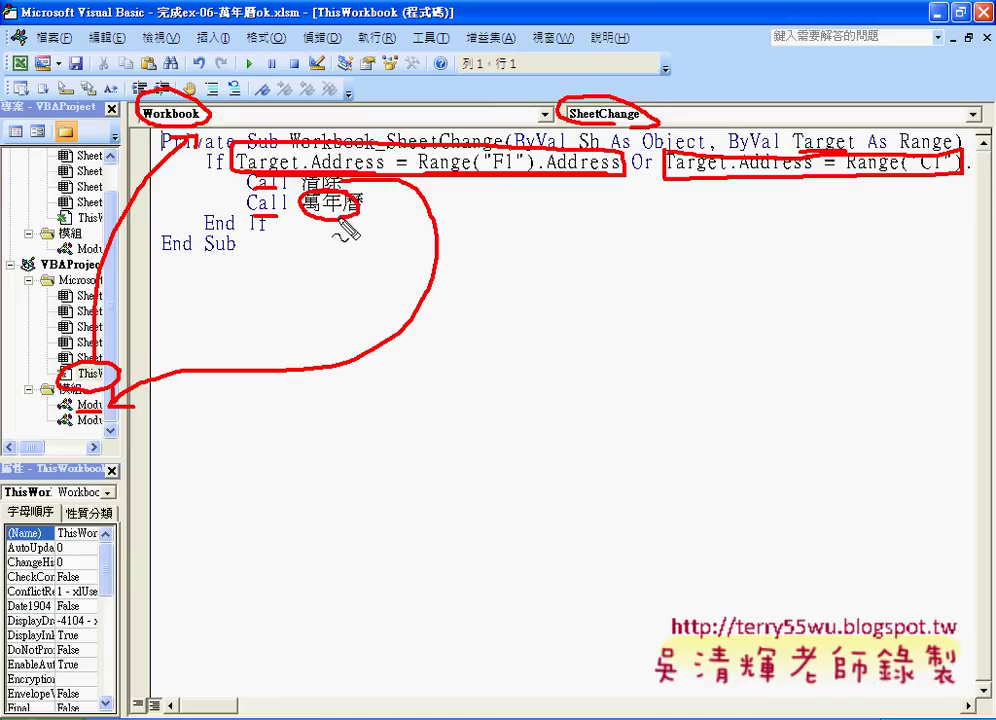
{"action": "key", "text": "Escape"}
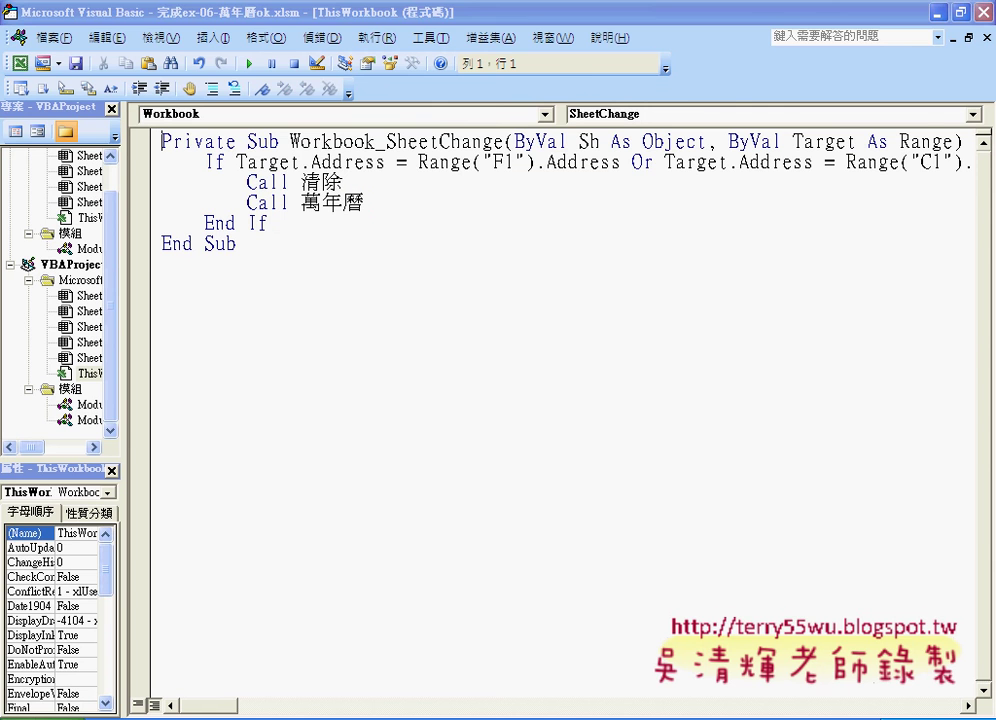
{"action": "key", "text": "alt+Tab"}
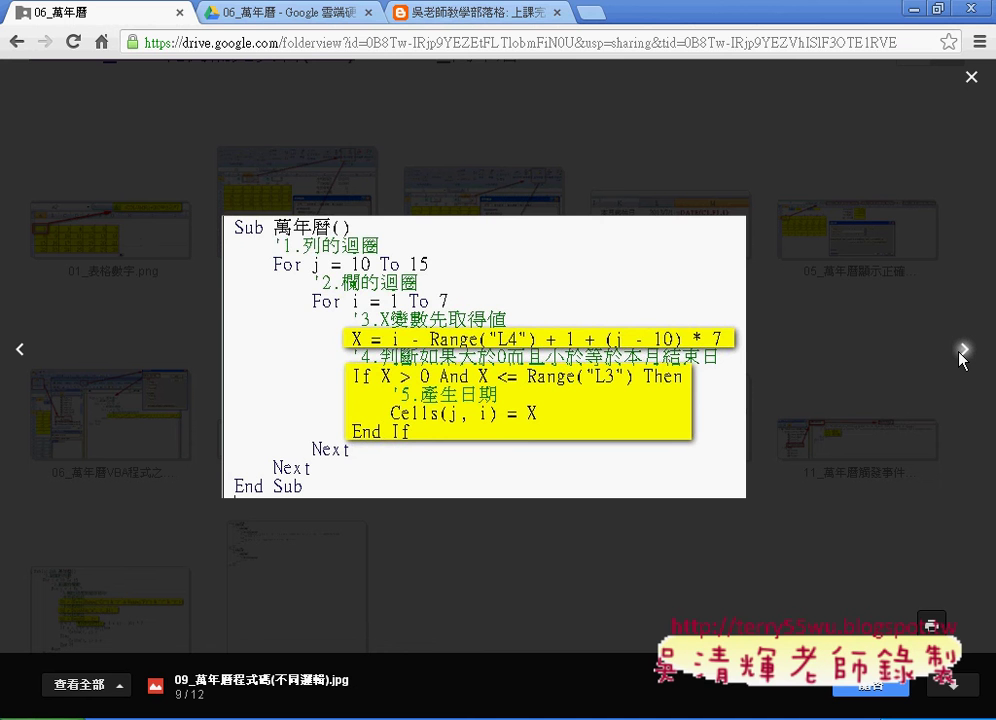
Advance the Drive preview to 11_萬年曆觸發事件程式碼.png
{"action": "left_click", "coordinate": [964, 349]}
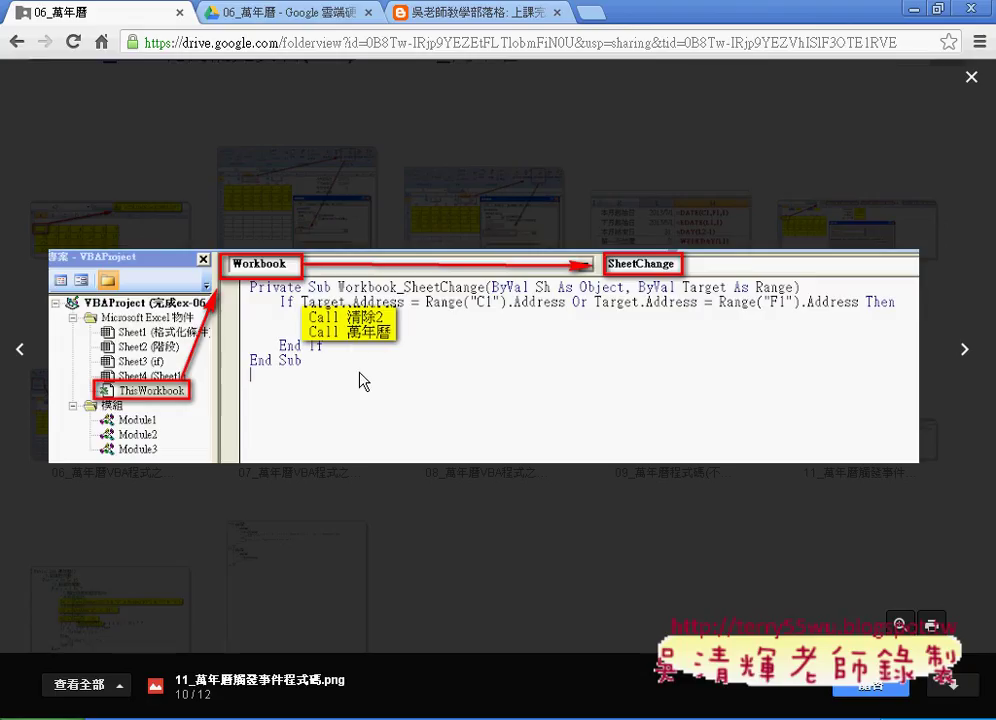
{"action": "mouse_move", "coordinate": [767, 712]}
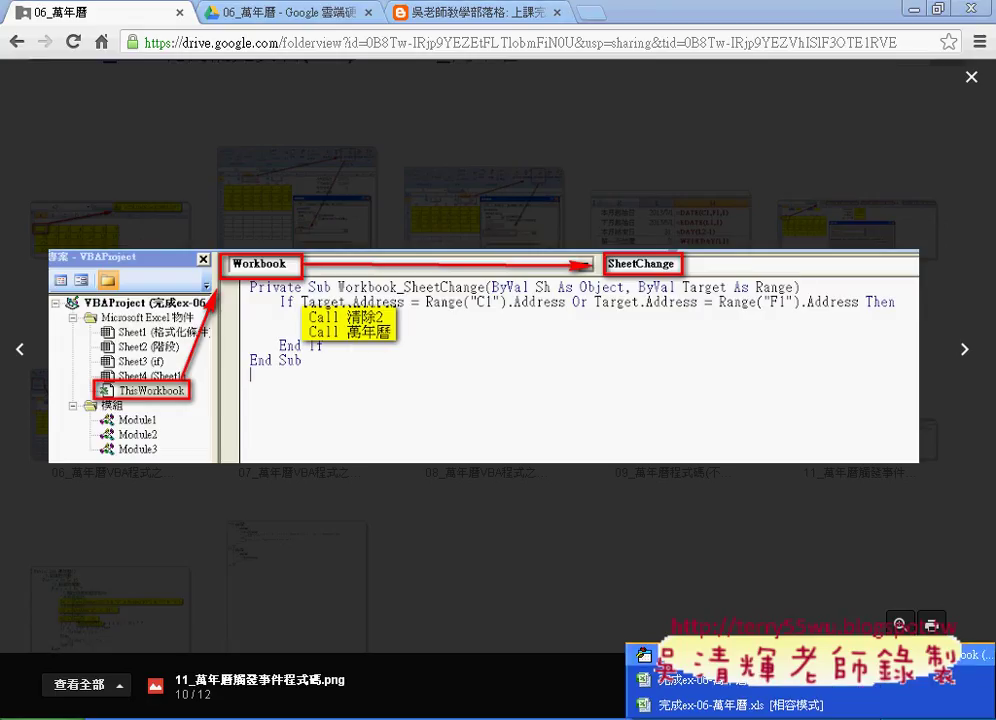
Close the ok.xlsm VBA editor and clear the lower calendar with the 清除 button
{"action": "left_click", "coordinate": [720, 655]}
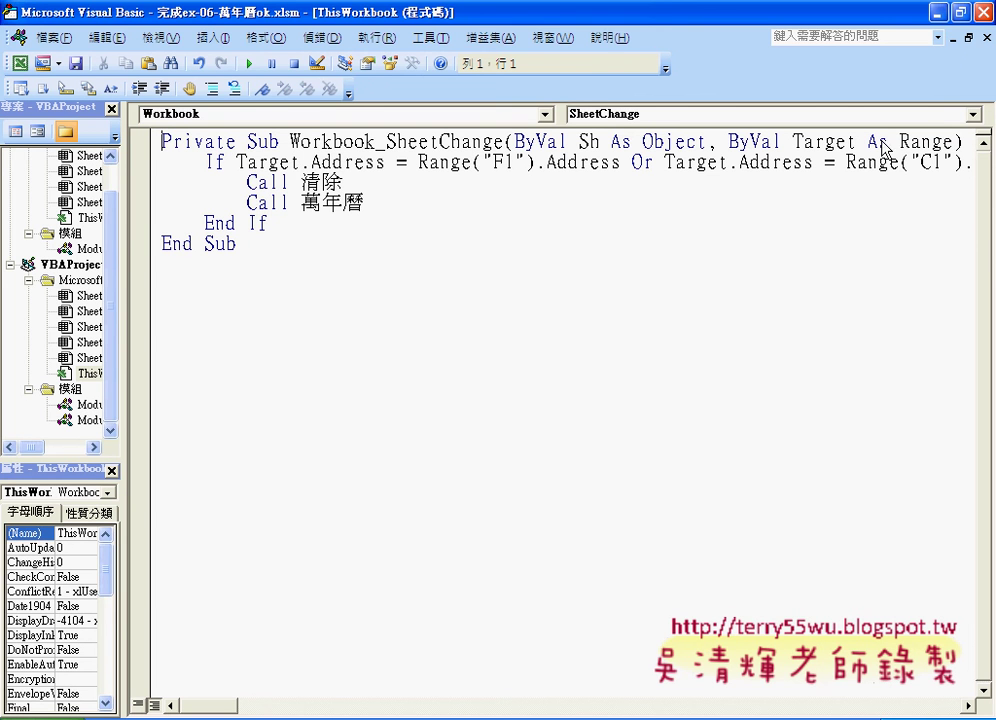
{"action": "left_click", "coordinate": [983, 12]}
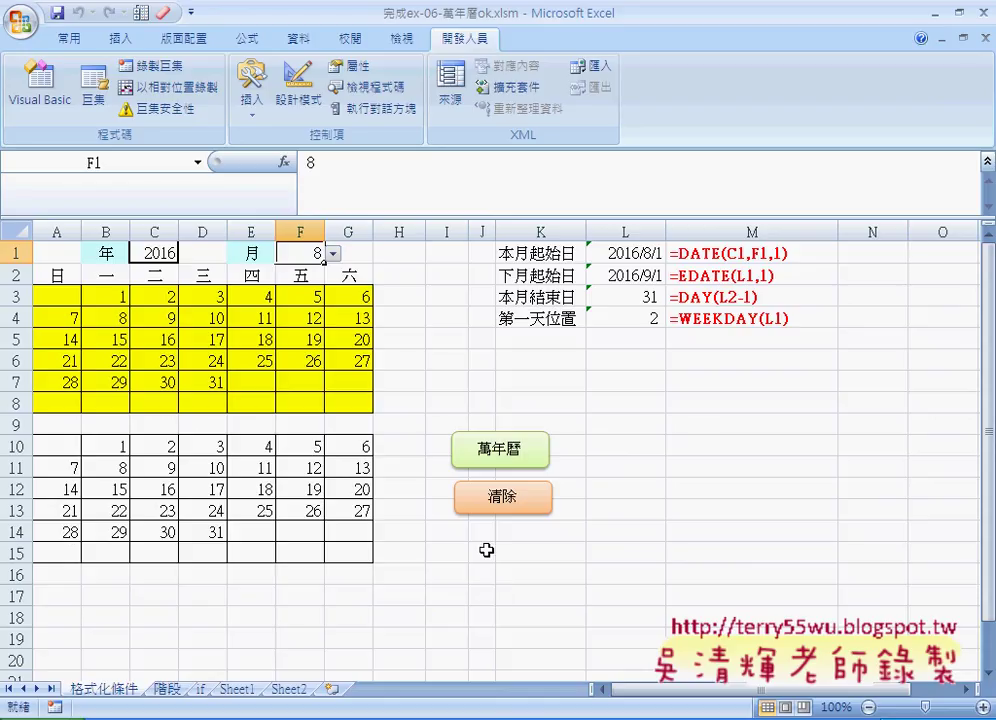
{"action": "left_click", "coordinate": [491, 500]}
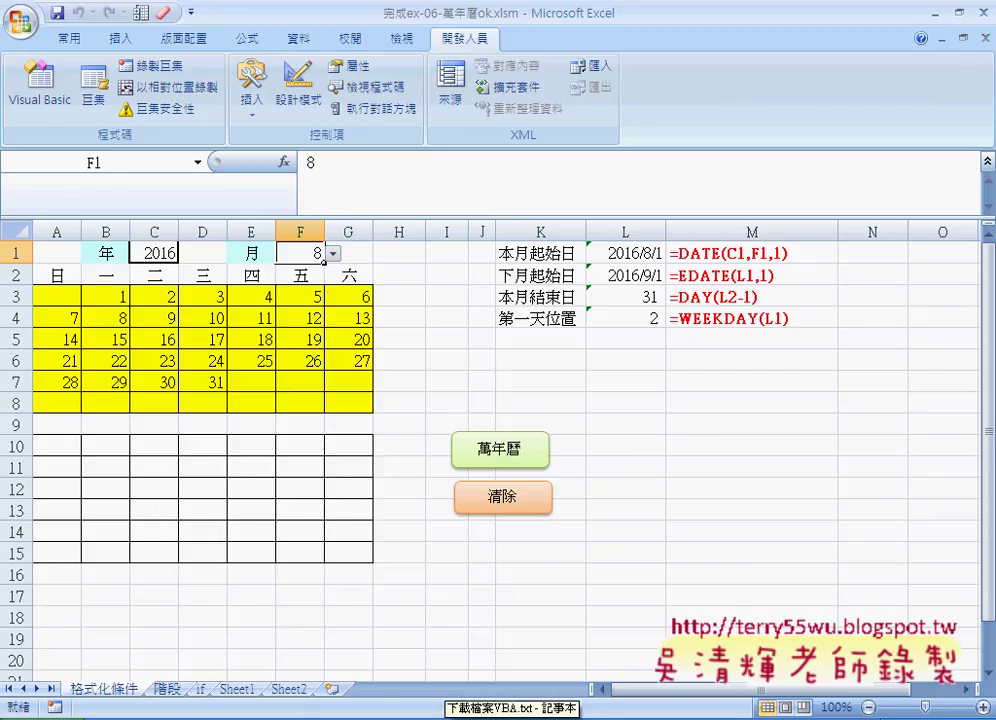
Open and close the download-links text file, then return to the Google Drive preview
{"action": "left_click", "coordinate": [512, 719]}
{"action": "left_click", "coordinate": [929, 175]}
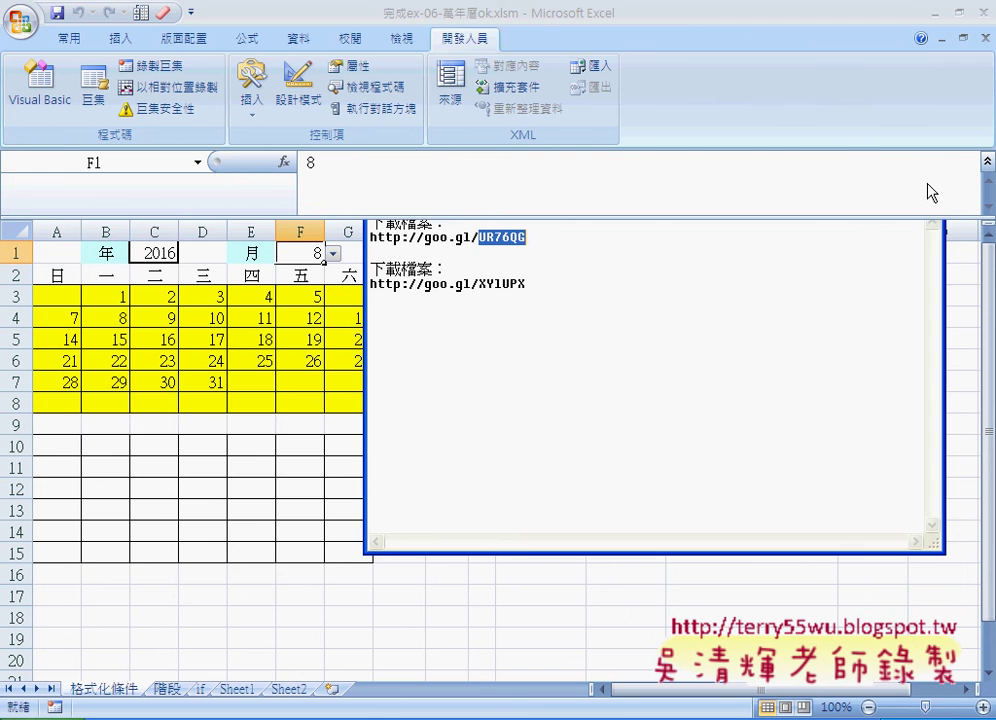
{"action": "left_click", "coordinate": [440, 719]}
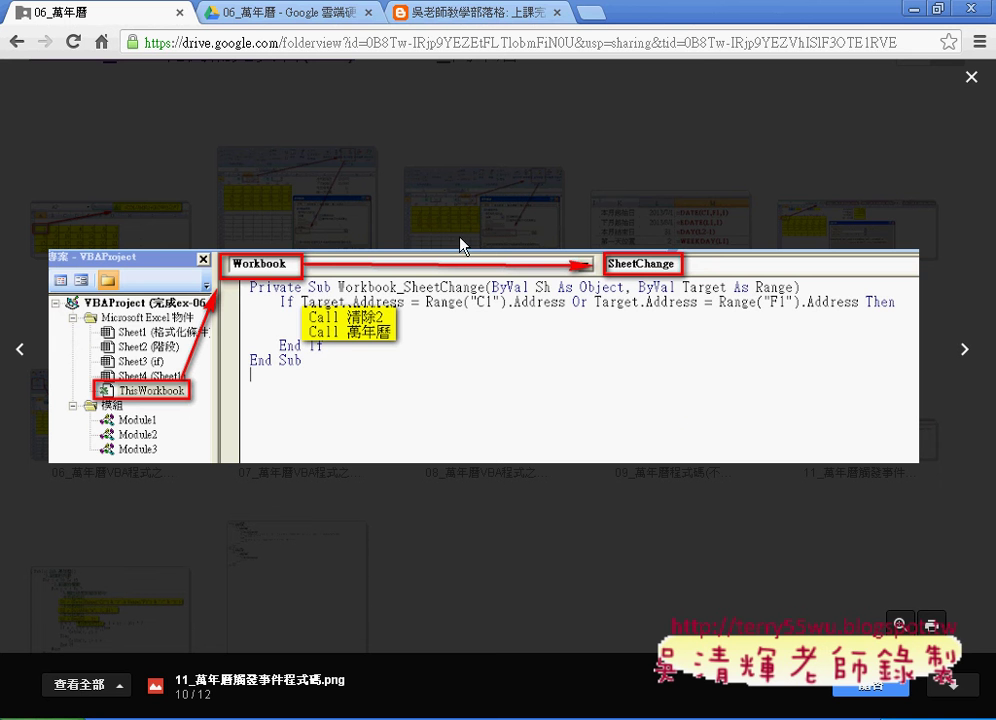
Close the image preview to return to the 06_萬年曆 folder grid
{"action": "left_click", "coordinate": [971, 78]}
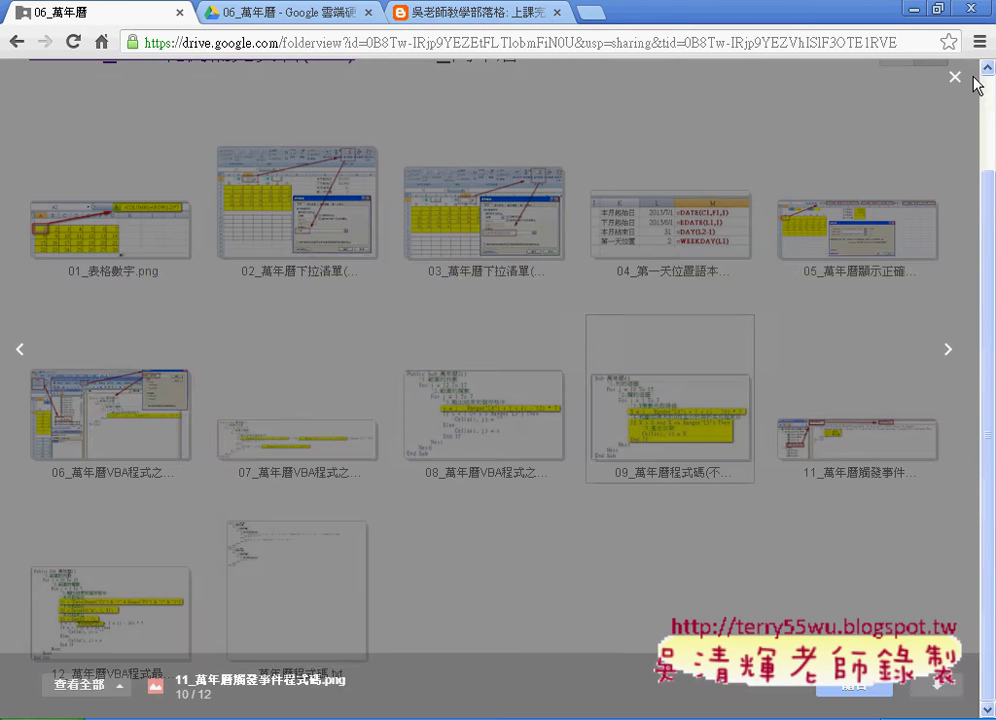